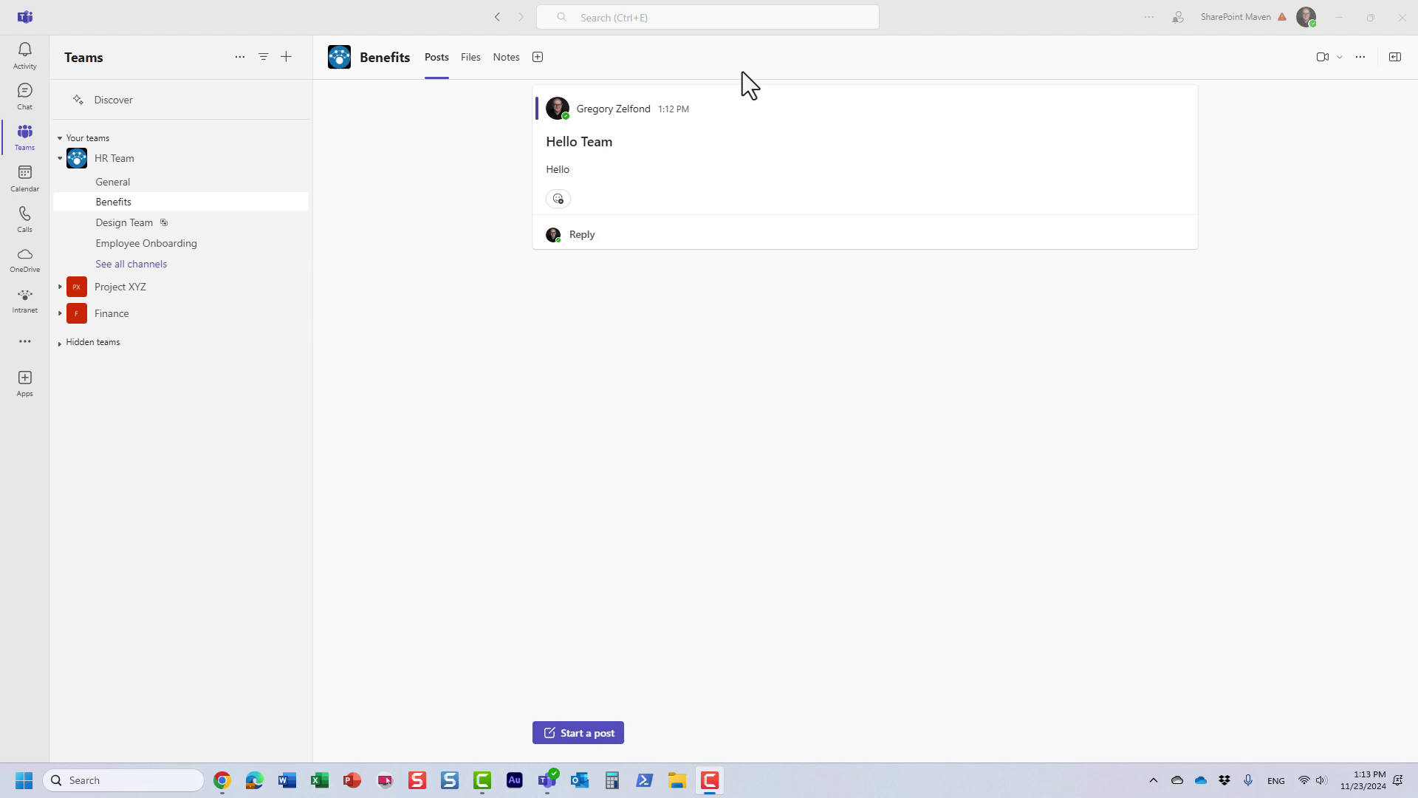
# Step: Get the email address of the Benefits channel in HR Team and copy it
pyautogui.moveTo(286, 215)
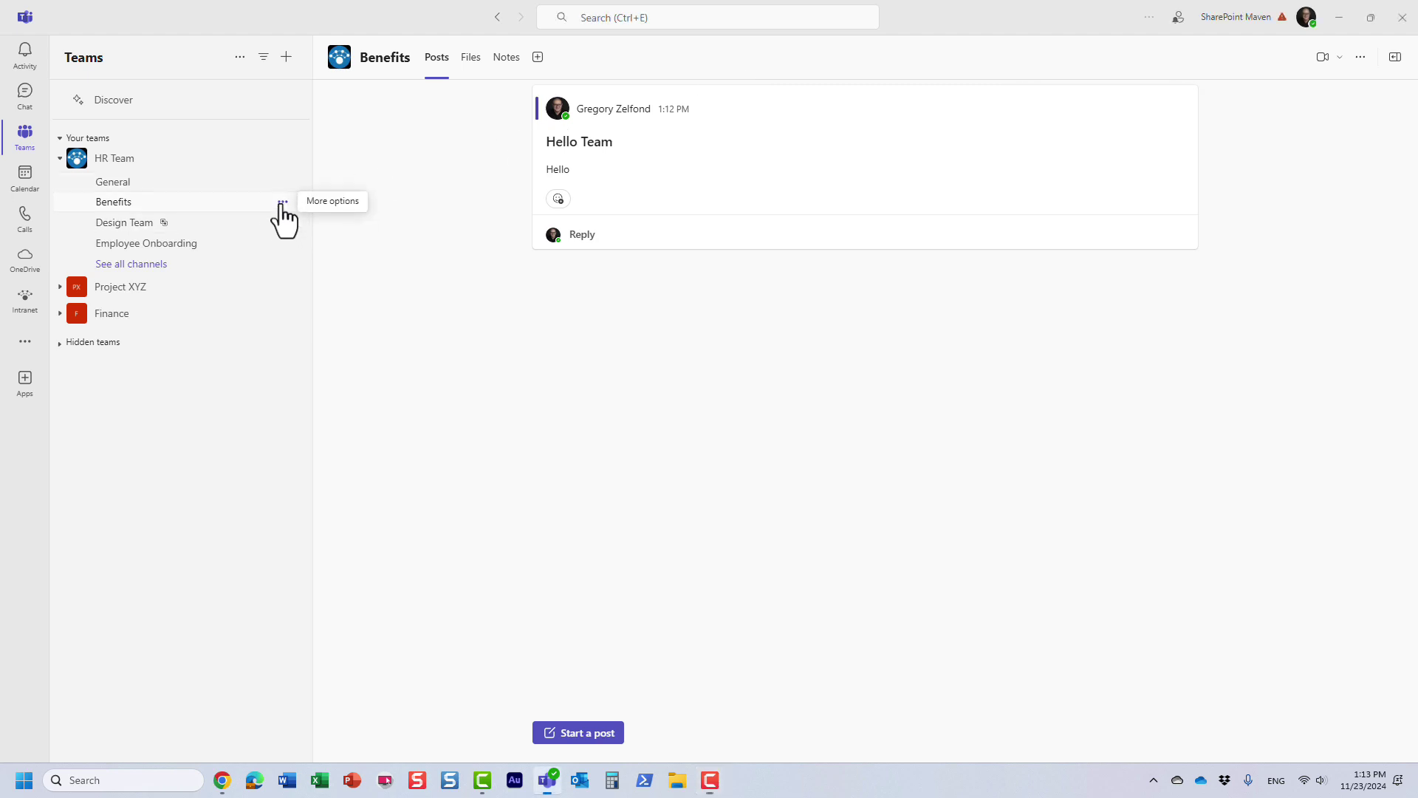
pyautogui.click(283, 203)
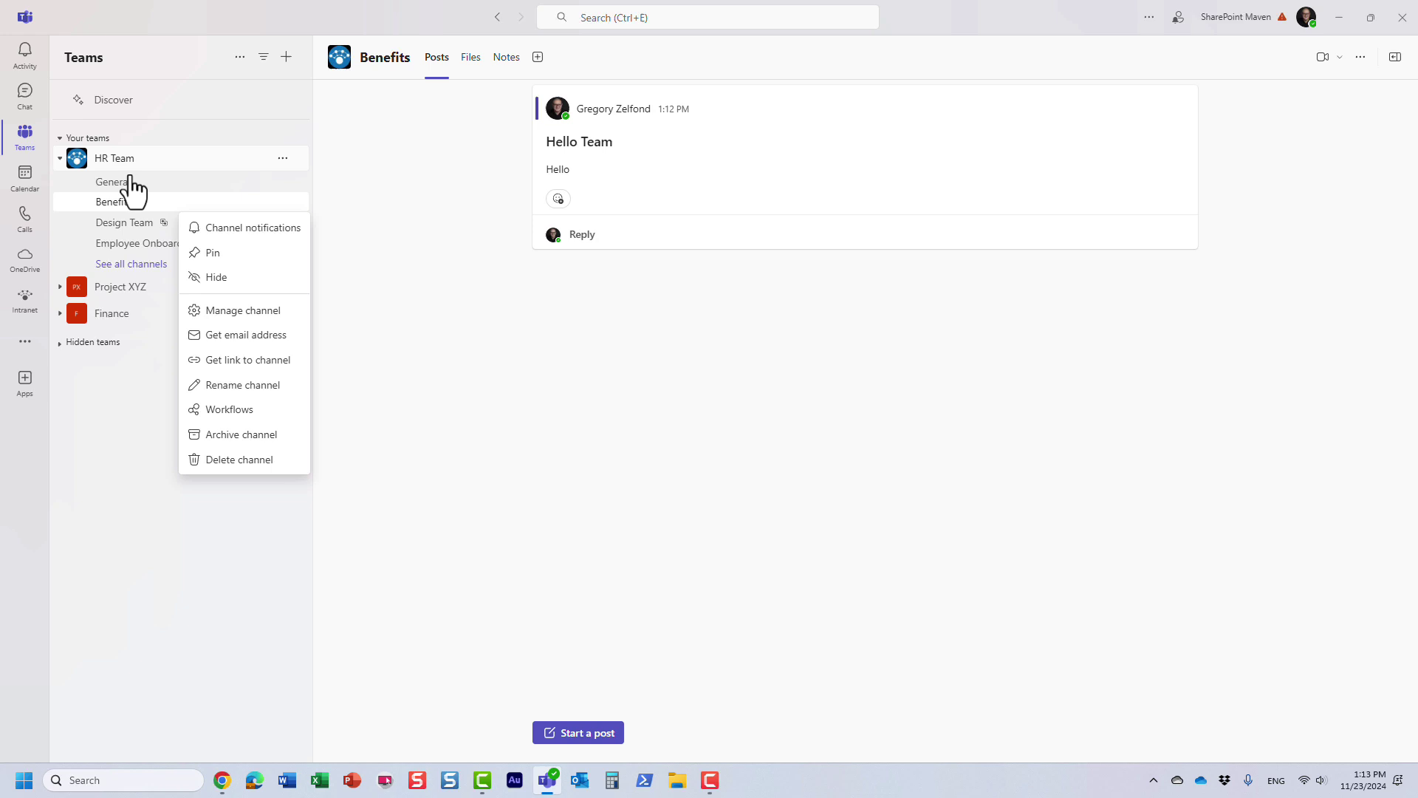
pyautogui.click(279, 338)
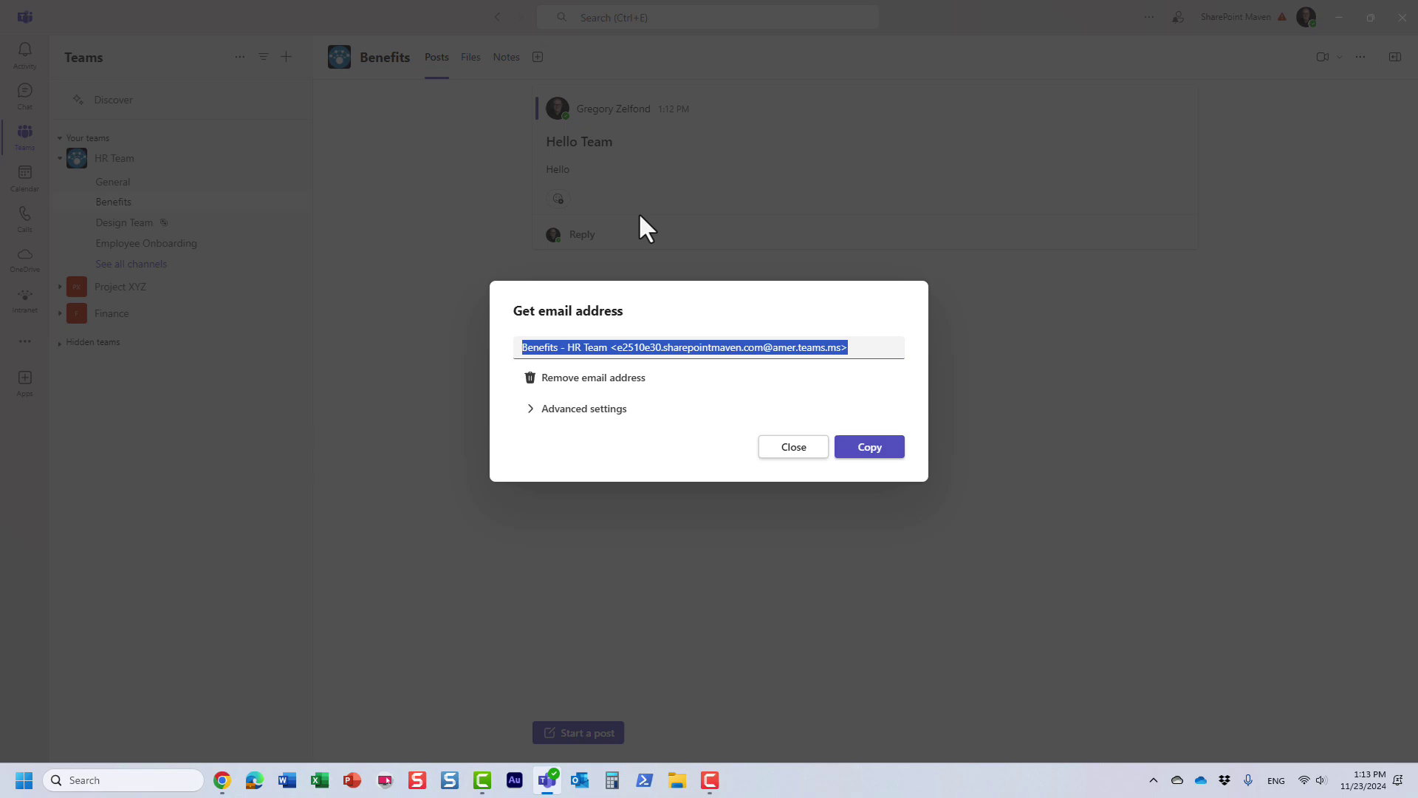
pyautogui.click(863, 450)
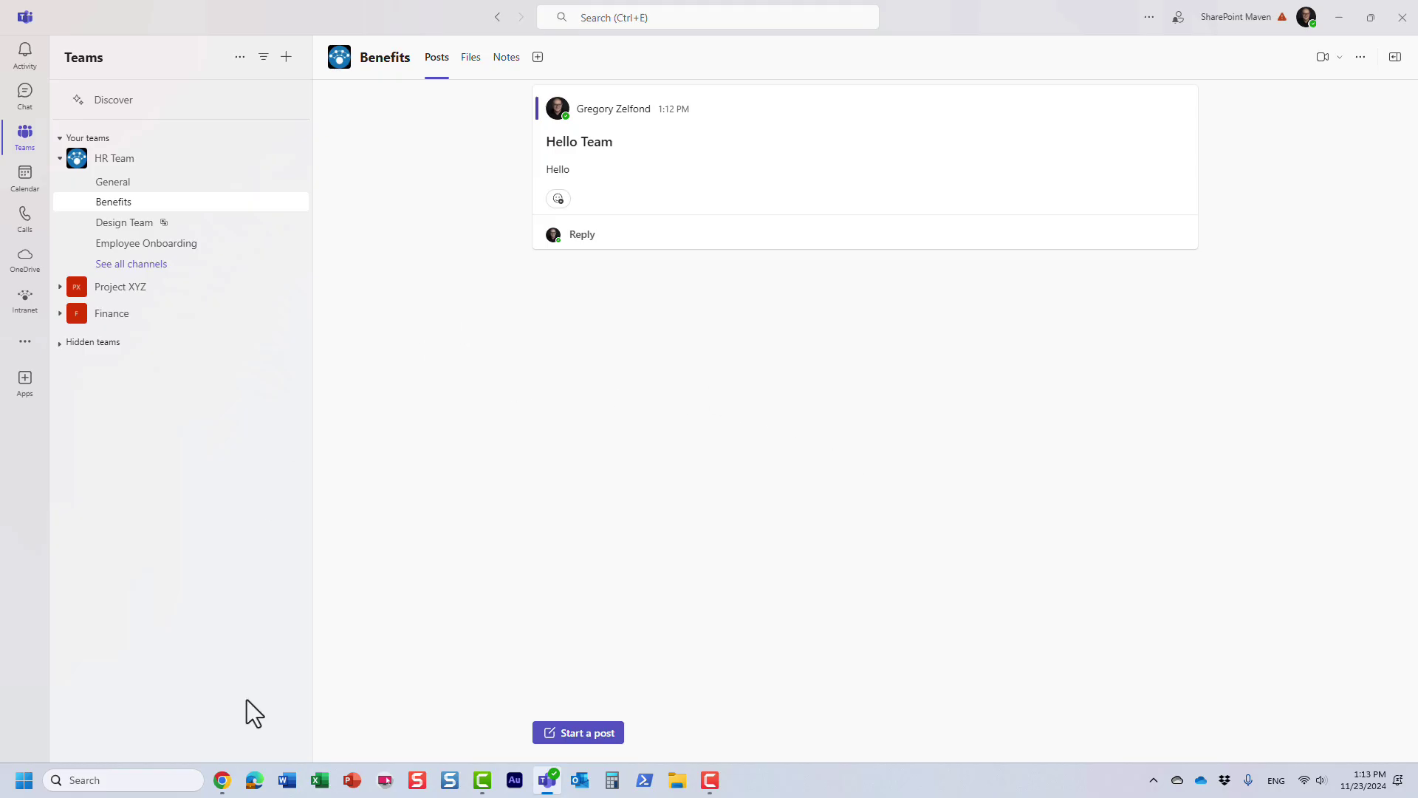
# Step: Switch to Outlook in Chrome and start a new email addressed to the copied Benefits channel address
pyautogui.click(222, 780)
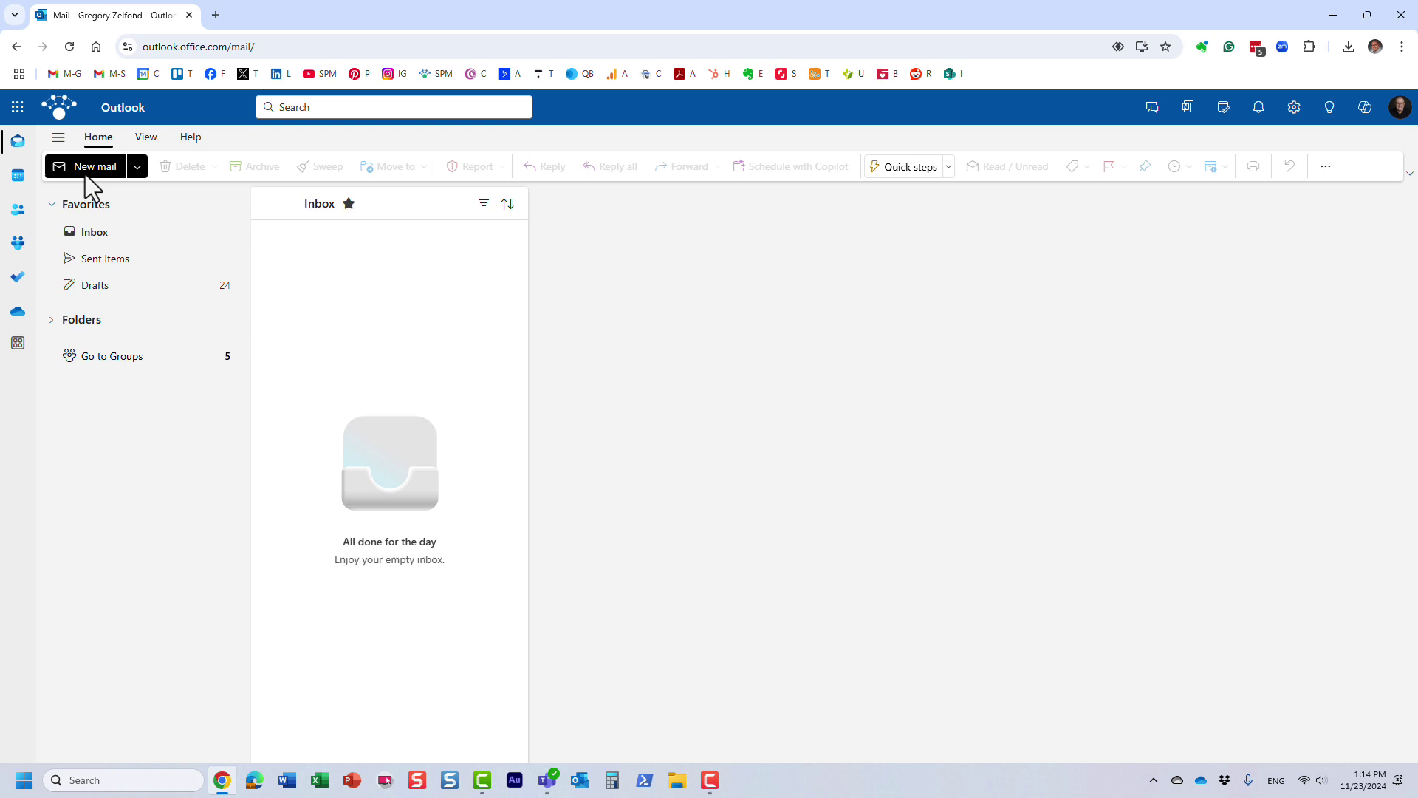
pyautogui.click(81, 166)
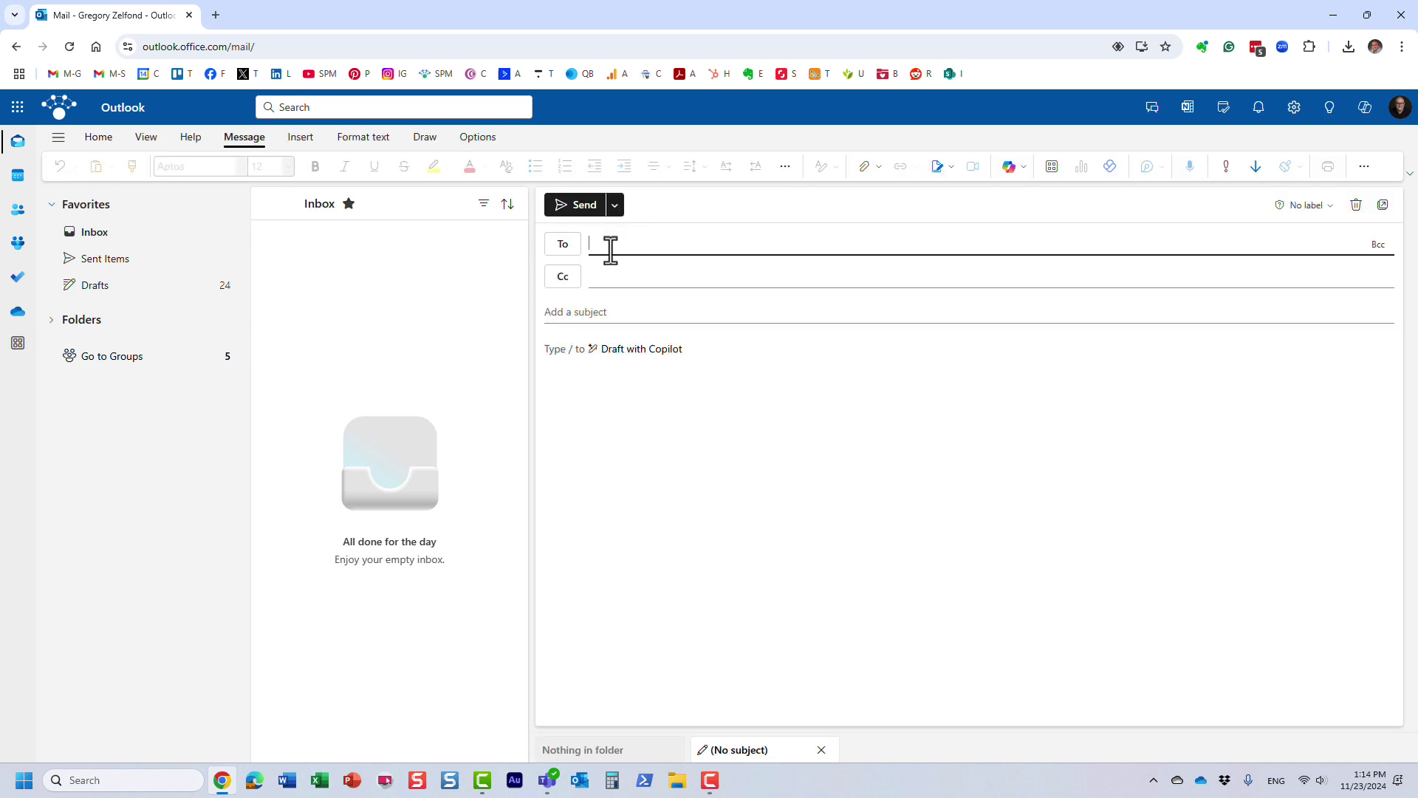
pyautogui.hotkey('ctrl', 'v')
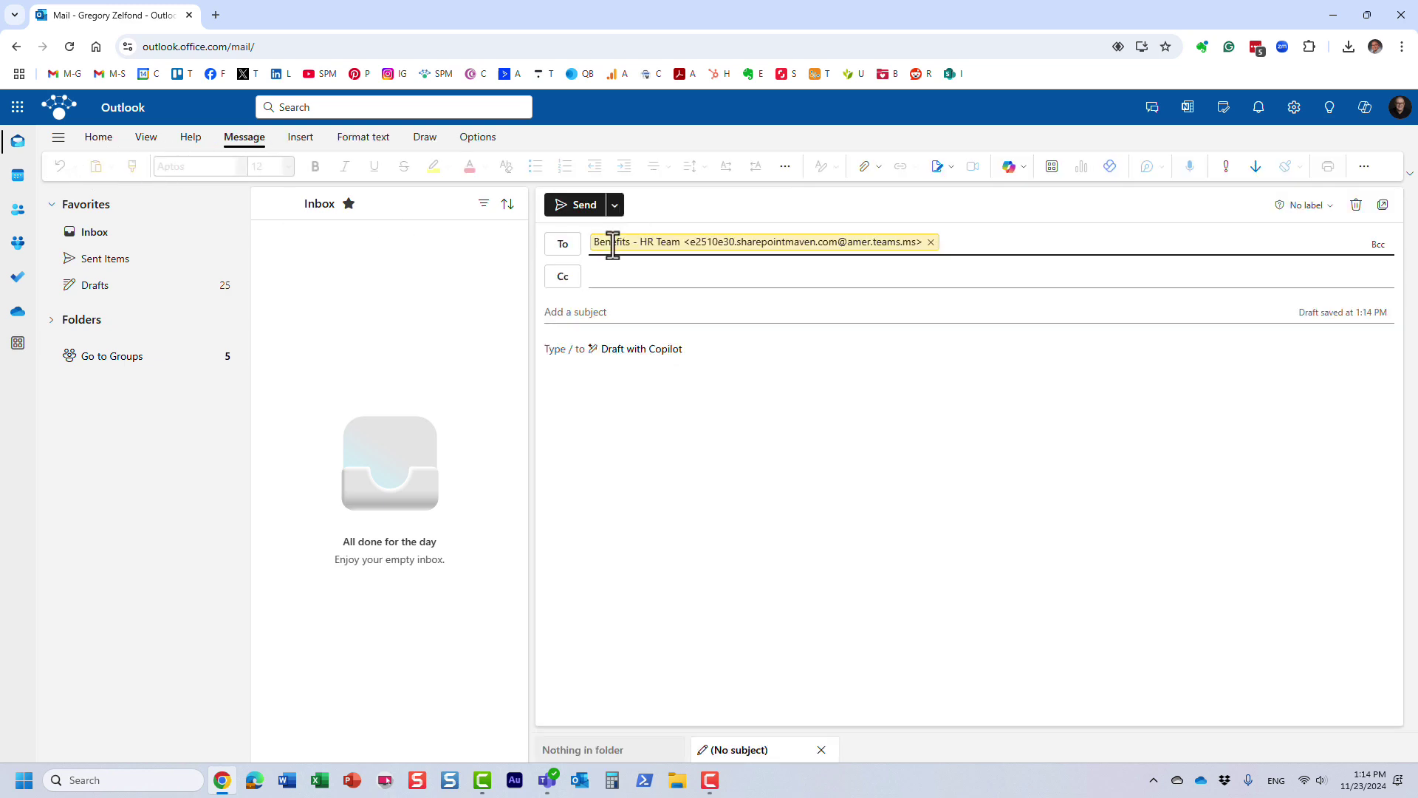
# Step: Give the email the subject "Project Status" and the body "Some updates to follow", and send it
pyautogui.click(592, 309)
pyautogui.write('P')
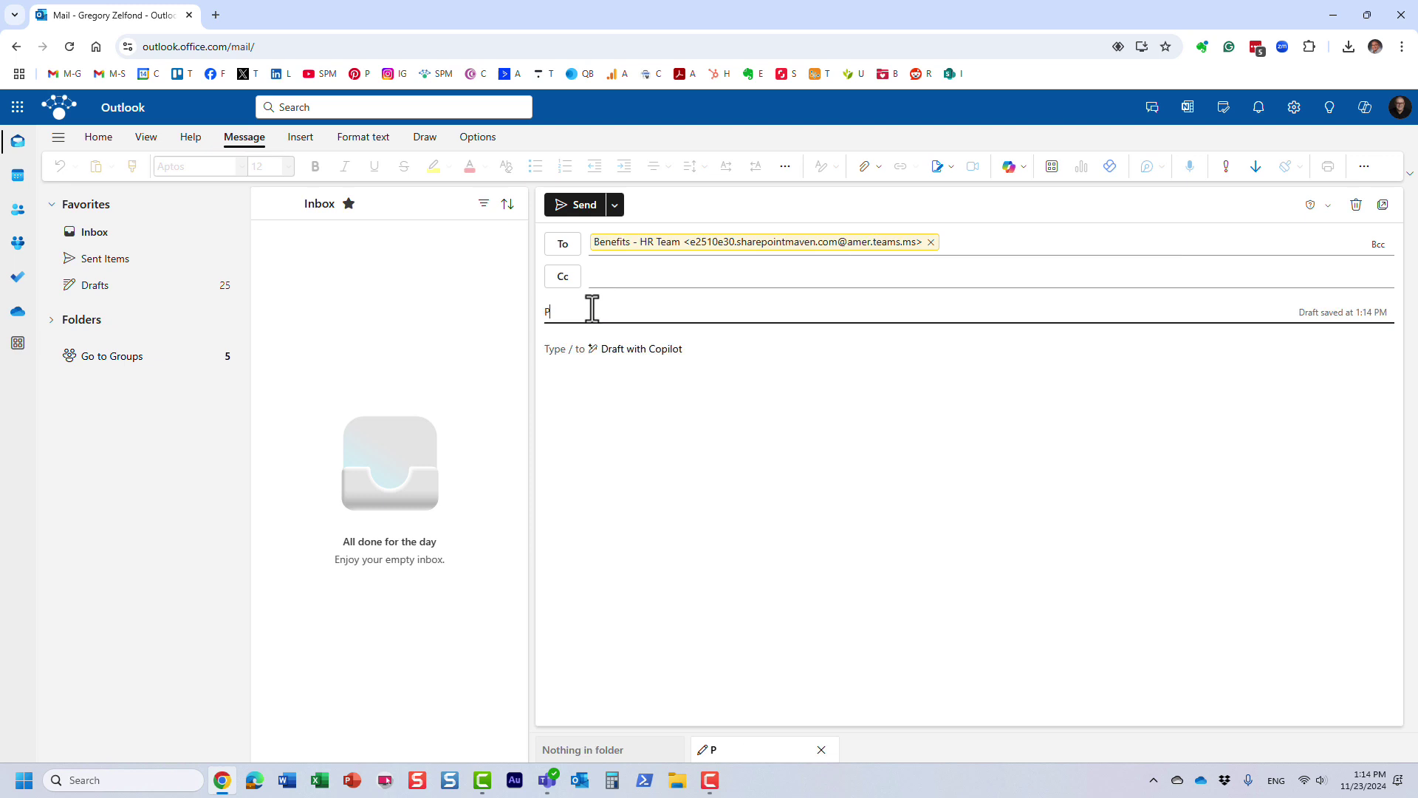
pyautogui.write('roject Status')
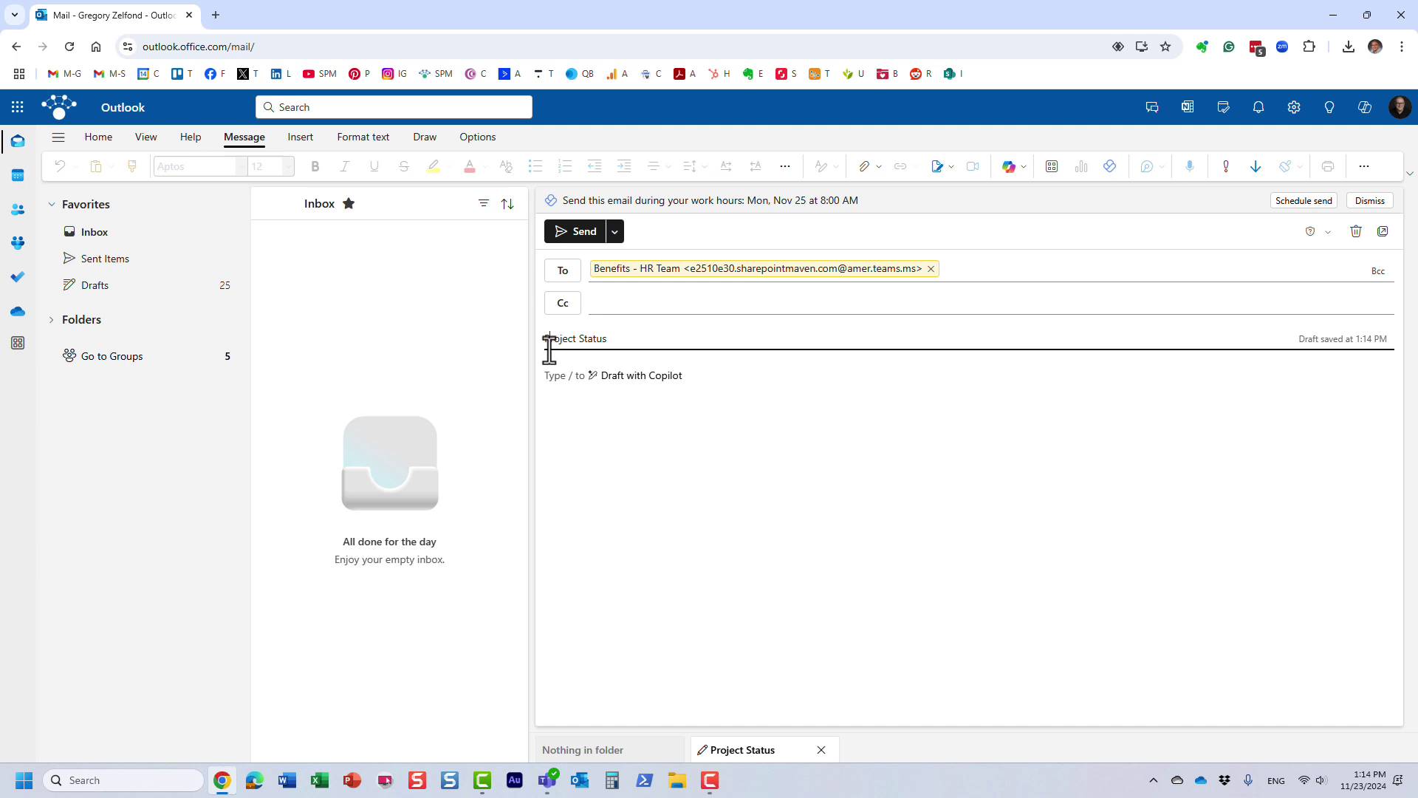
pyautogui.click(551, 375)
pyautogui.write('Some ')
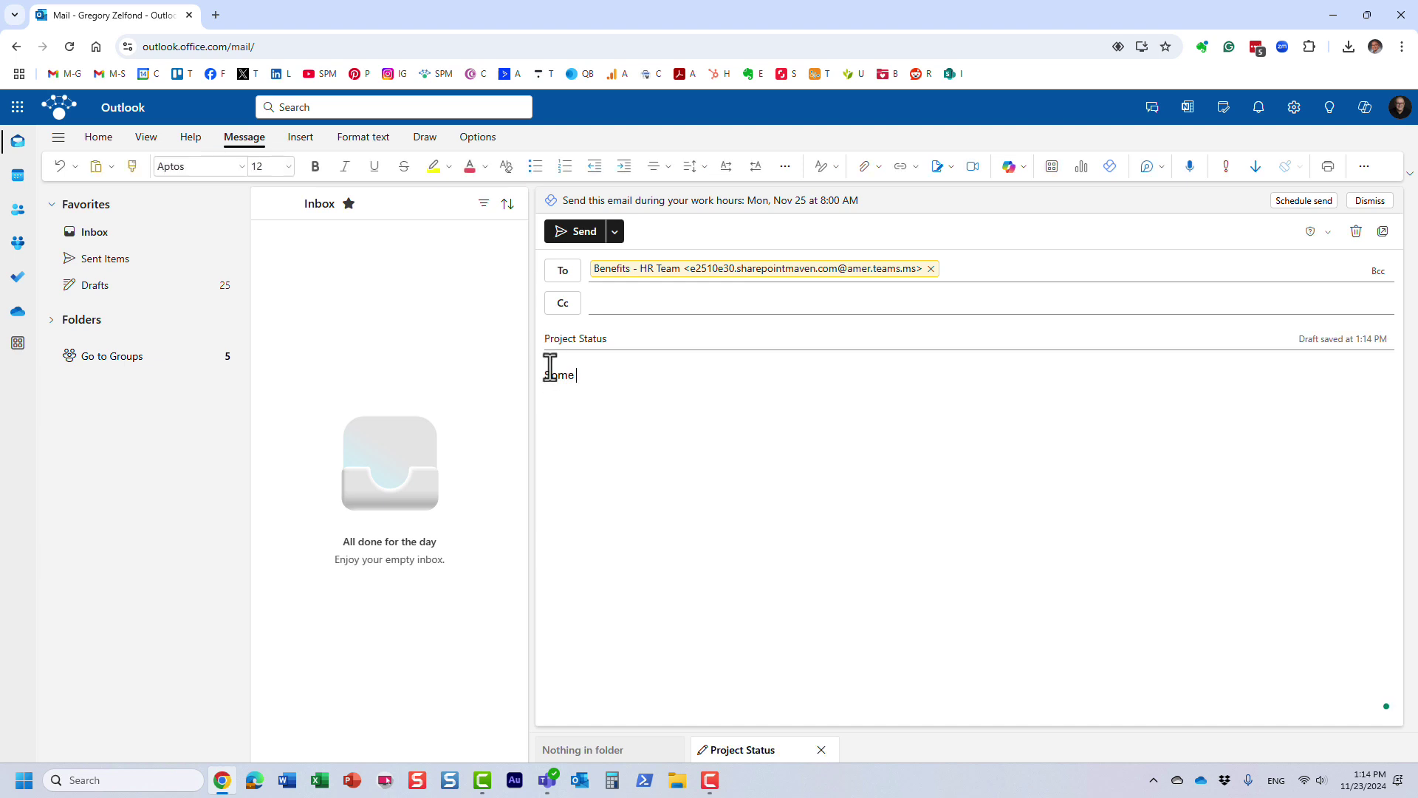
pyautogui.write('updates to follow')
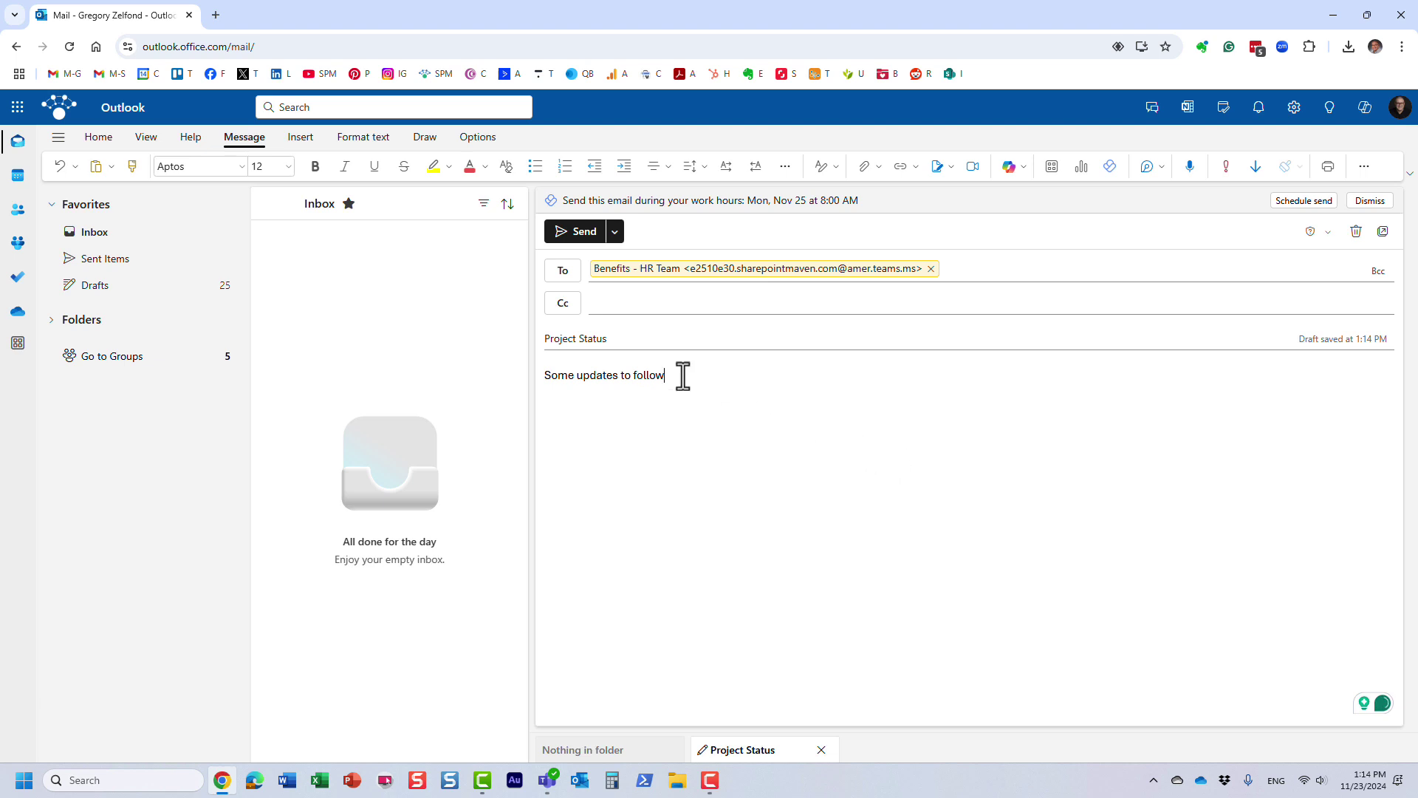
pyautogui.click(570, 233)
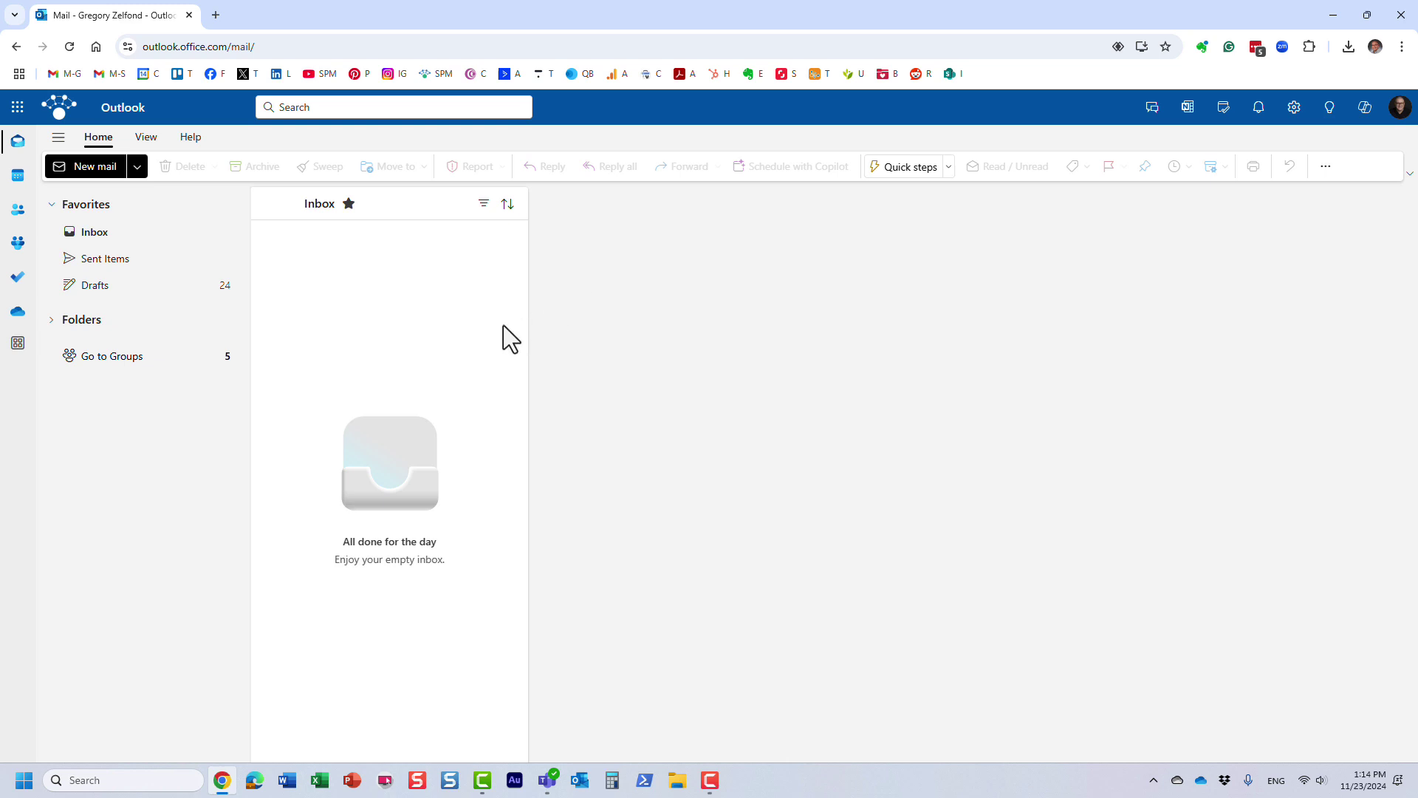
# Step: Switch back to Teams and save the Benefits channel's advanced email settings with "Only members of this team" allowed to send
pyautogui.hotkey('alt', 'Tab')
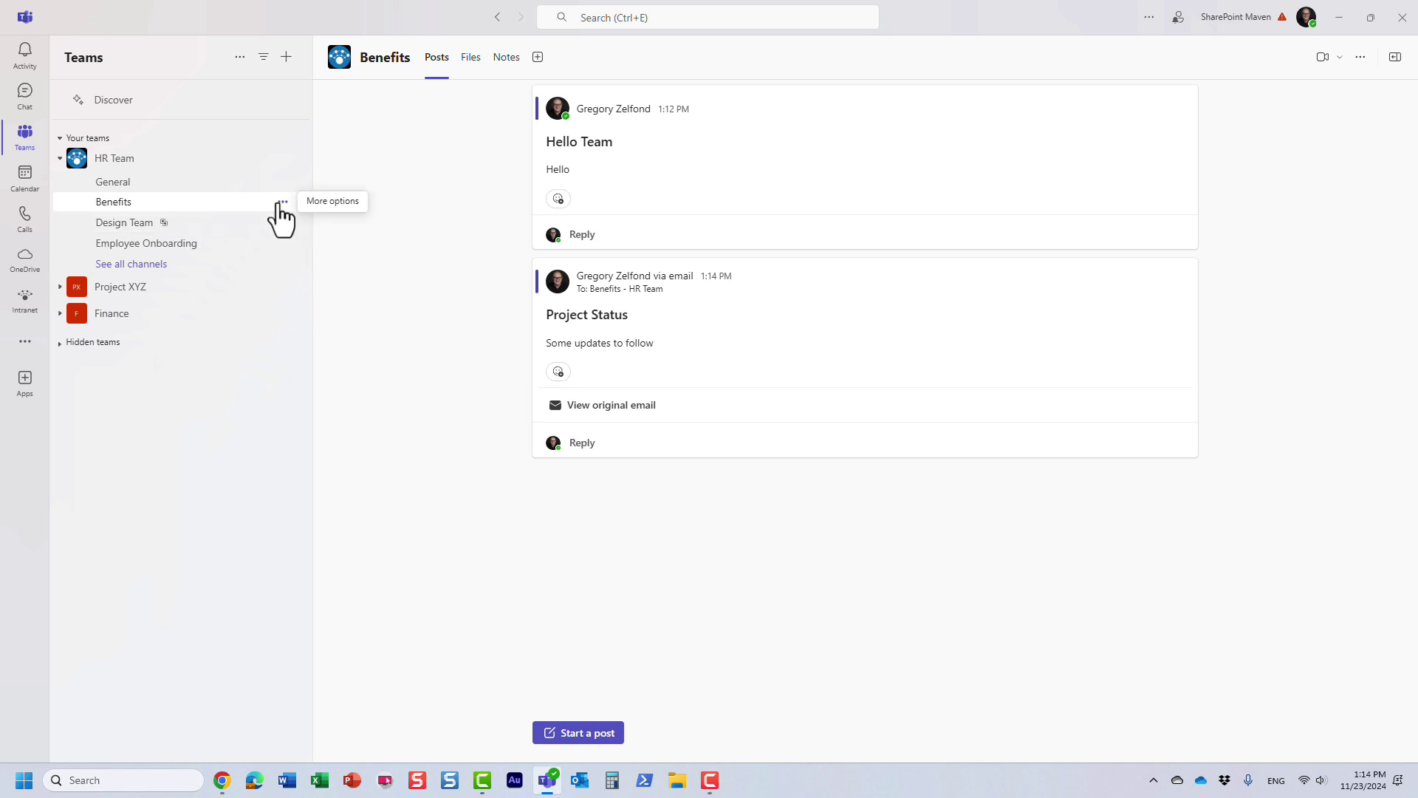
pyautogui.click(282, 203)
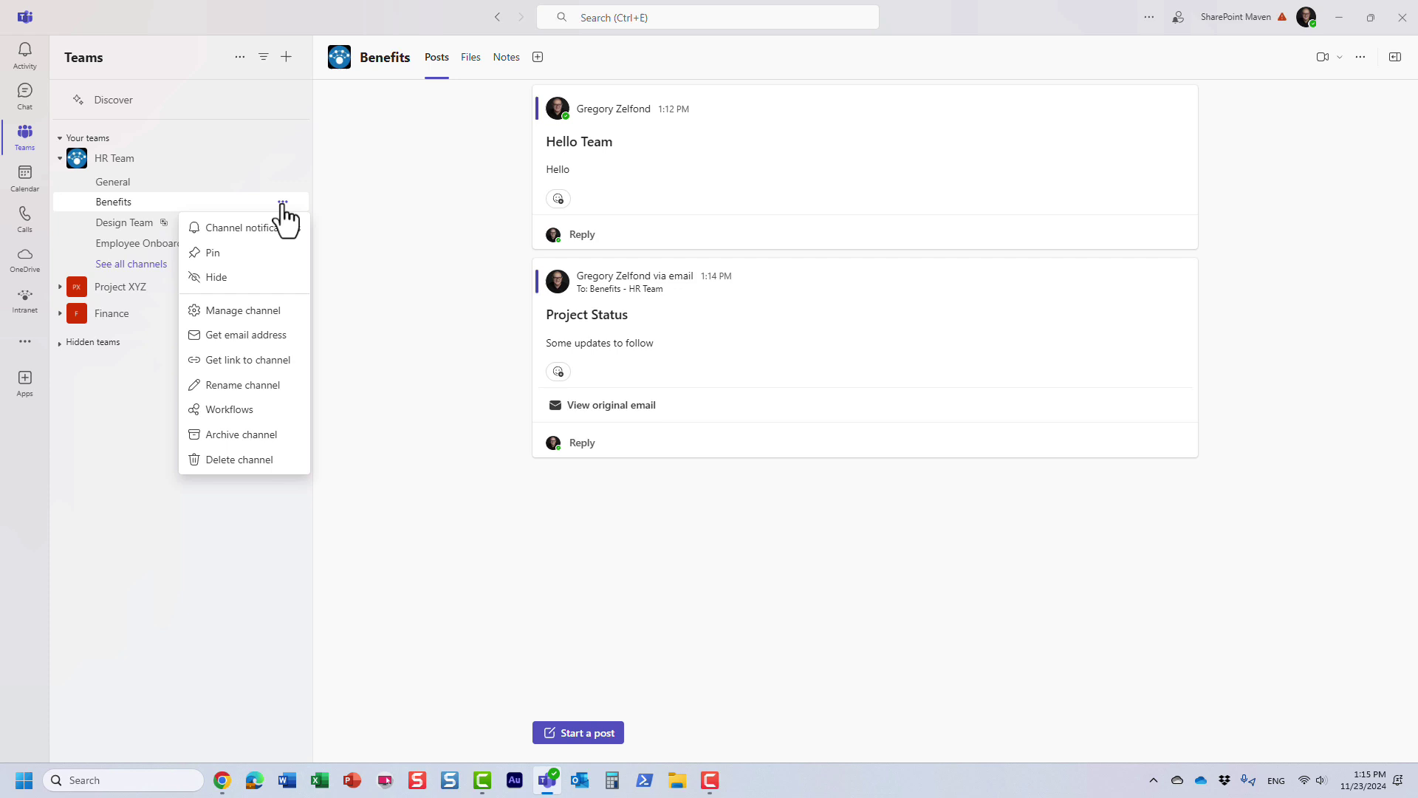
pyautogui.click(276, 334)
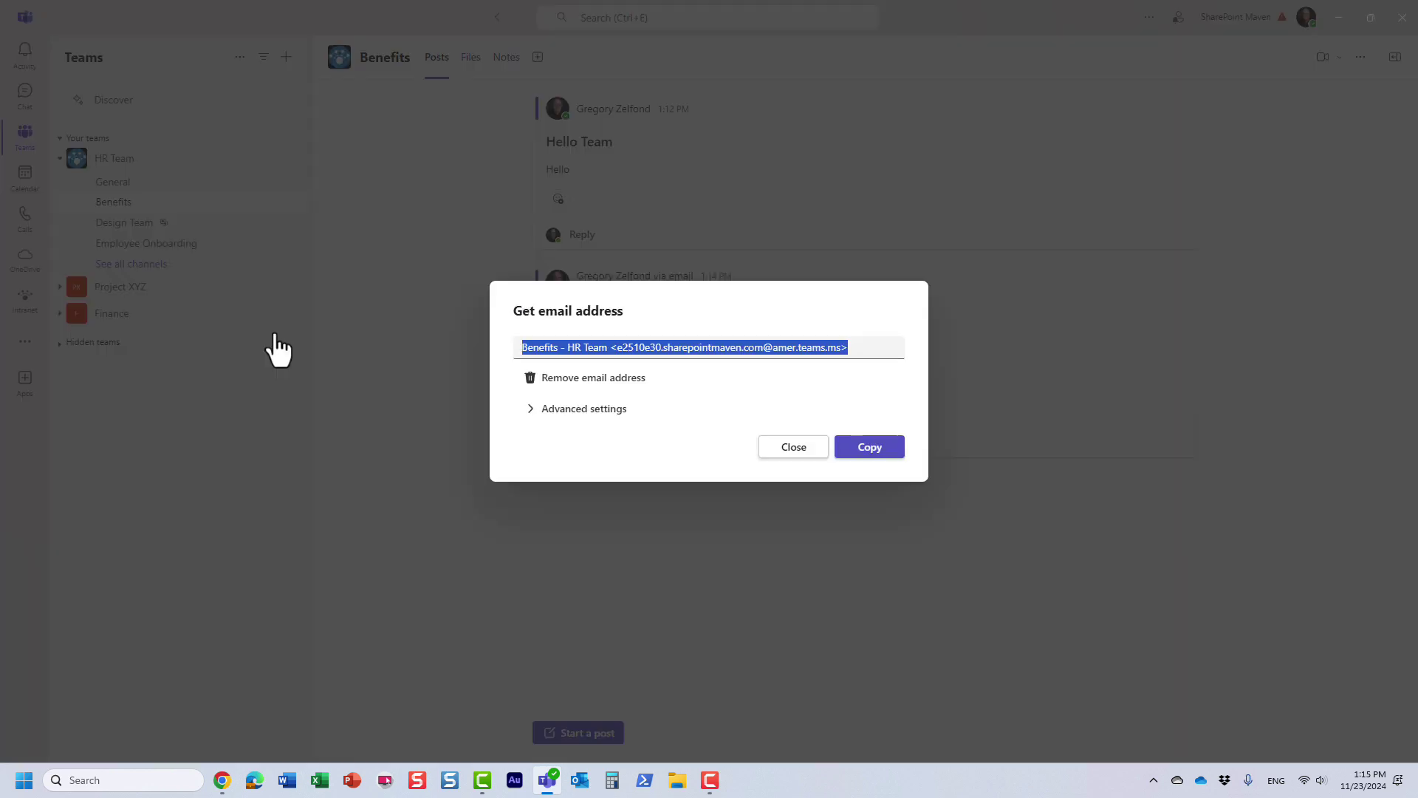
pyautogui.click(599, 411)
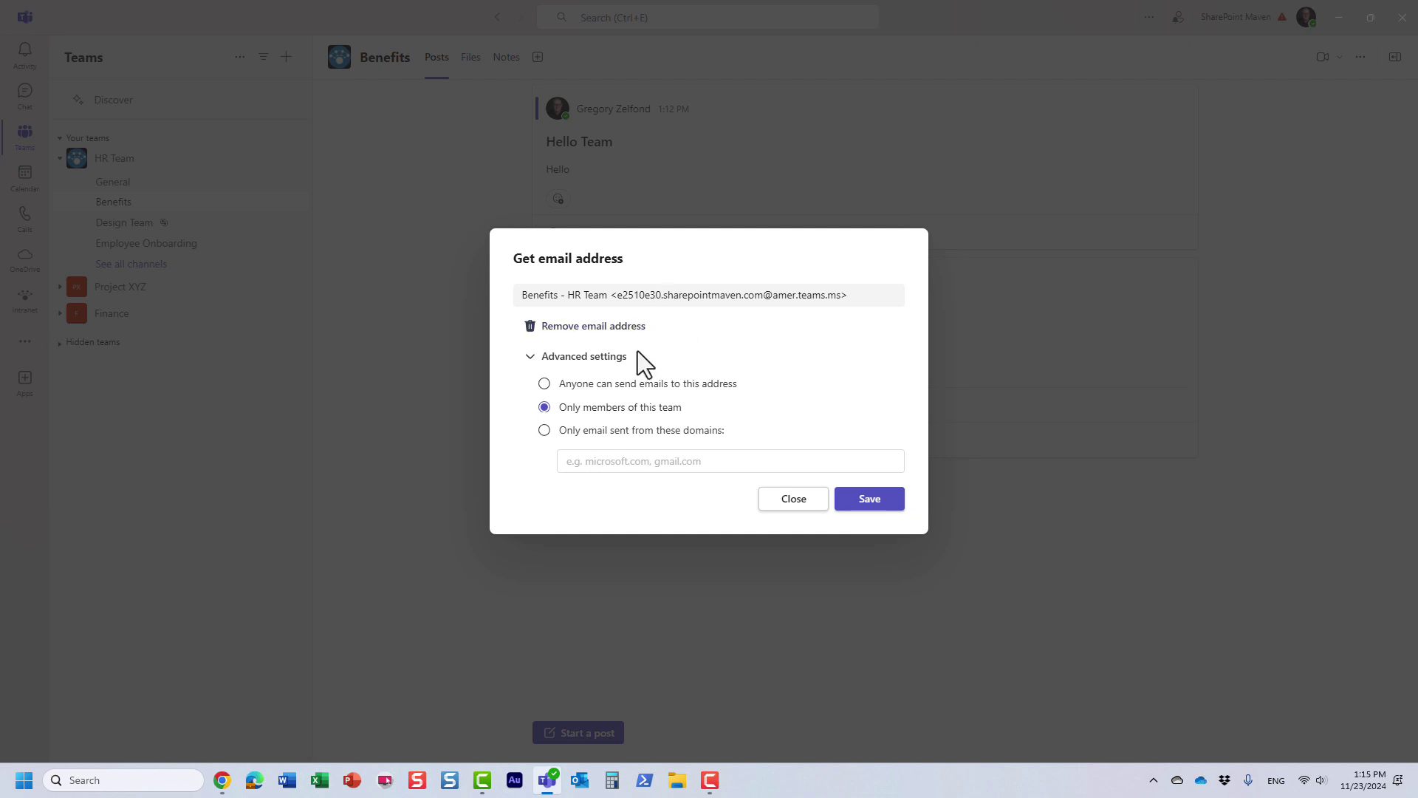
pyautogui.click(543, 383)
pyautogui.click(545, 432)
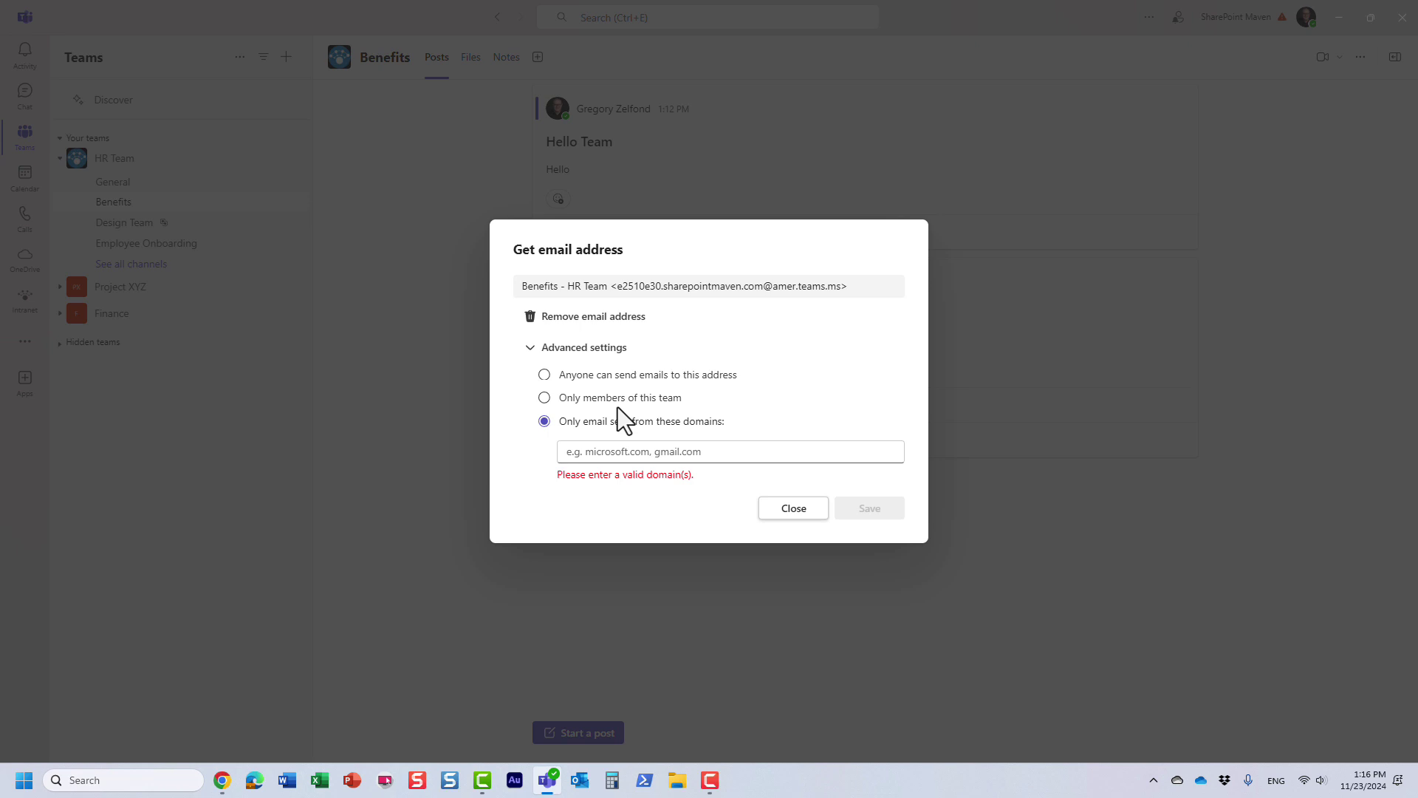
pyautogui.click(546, 398)
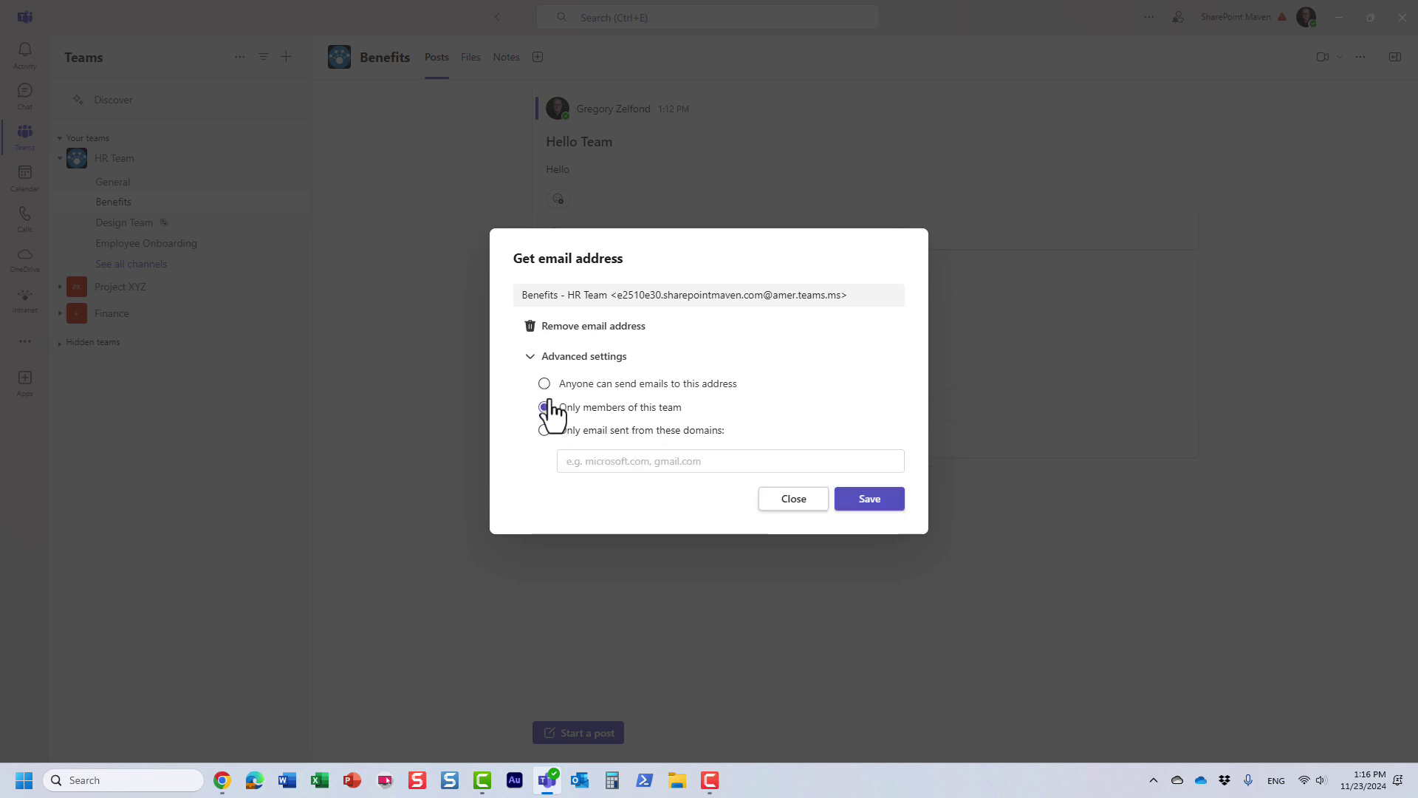
pyautogui.click(872, 506)
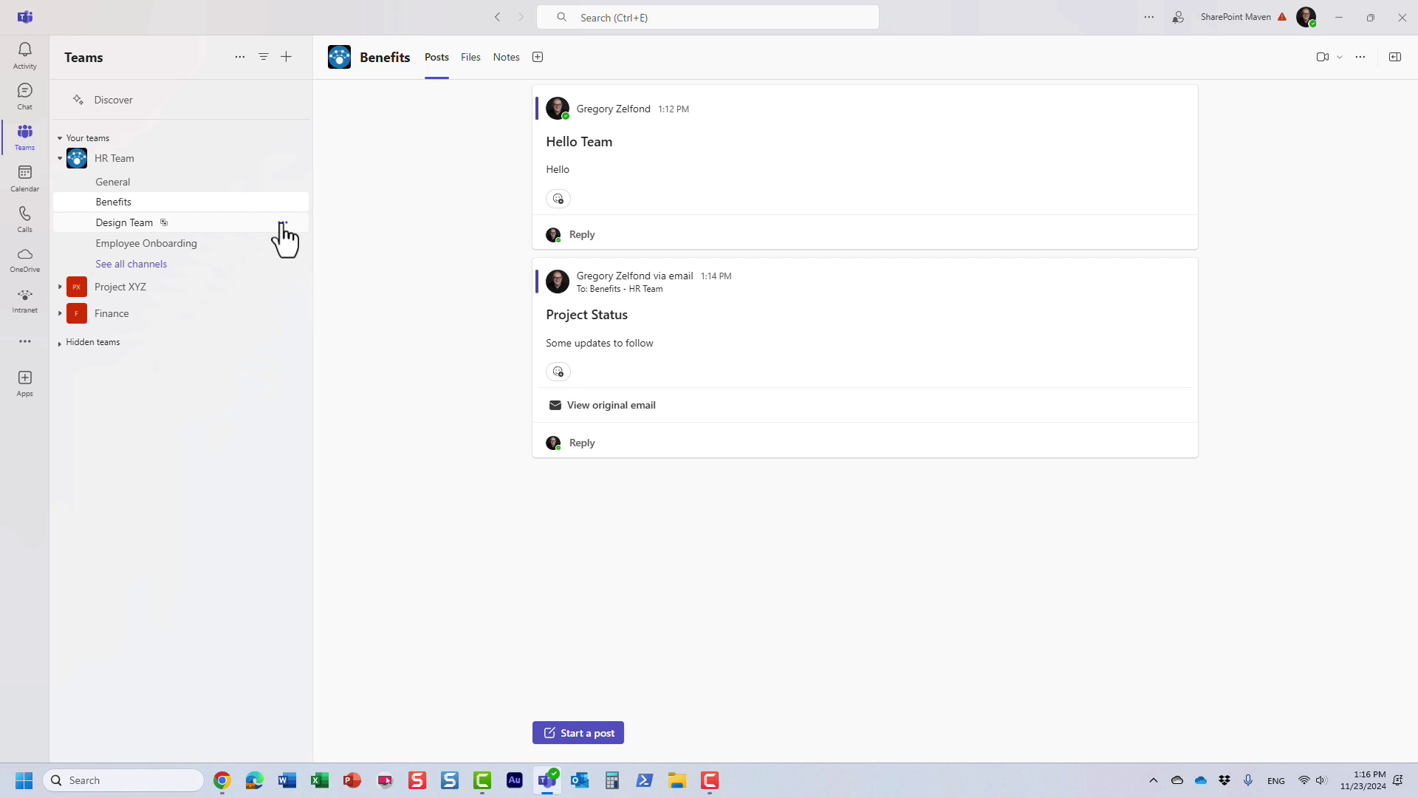
# Step: Examine the advanced email address settings of the Design Team shared channel in HR Team
pyautogui.click(283, 224)
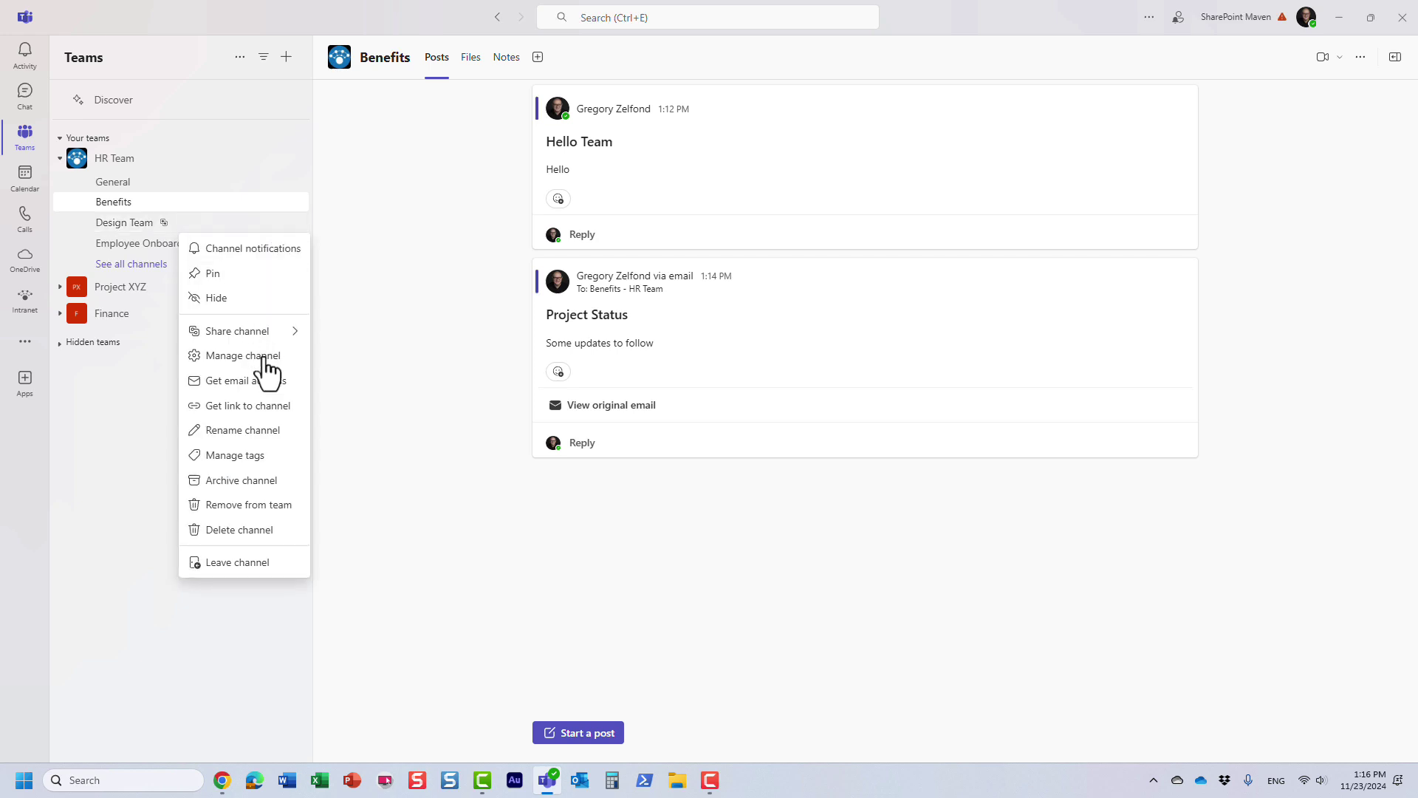
pyautogui.click(264, 404)
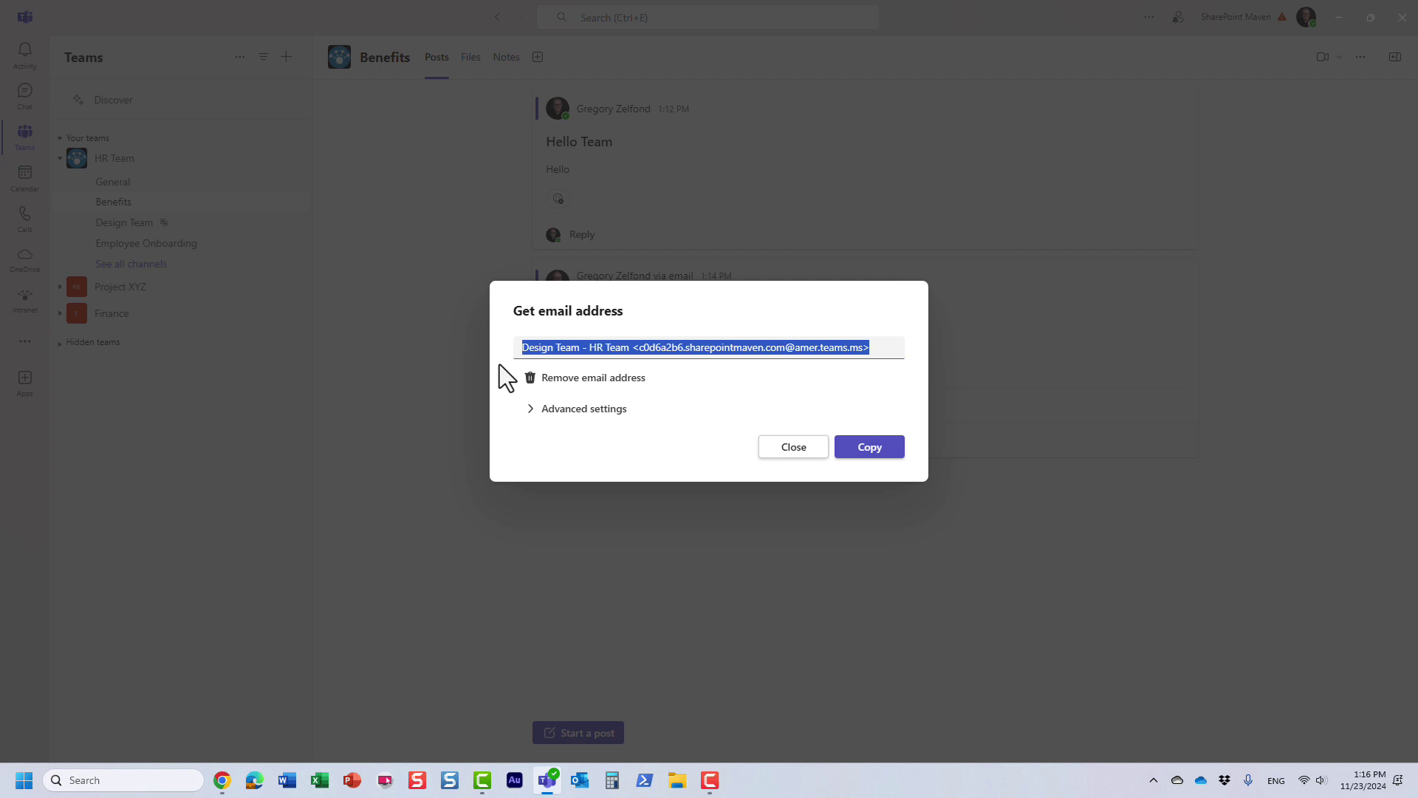
pyautogui.click(564, 408)
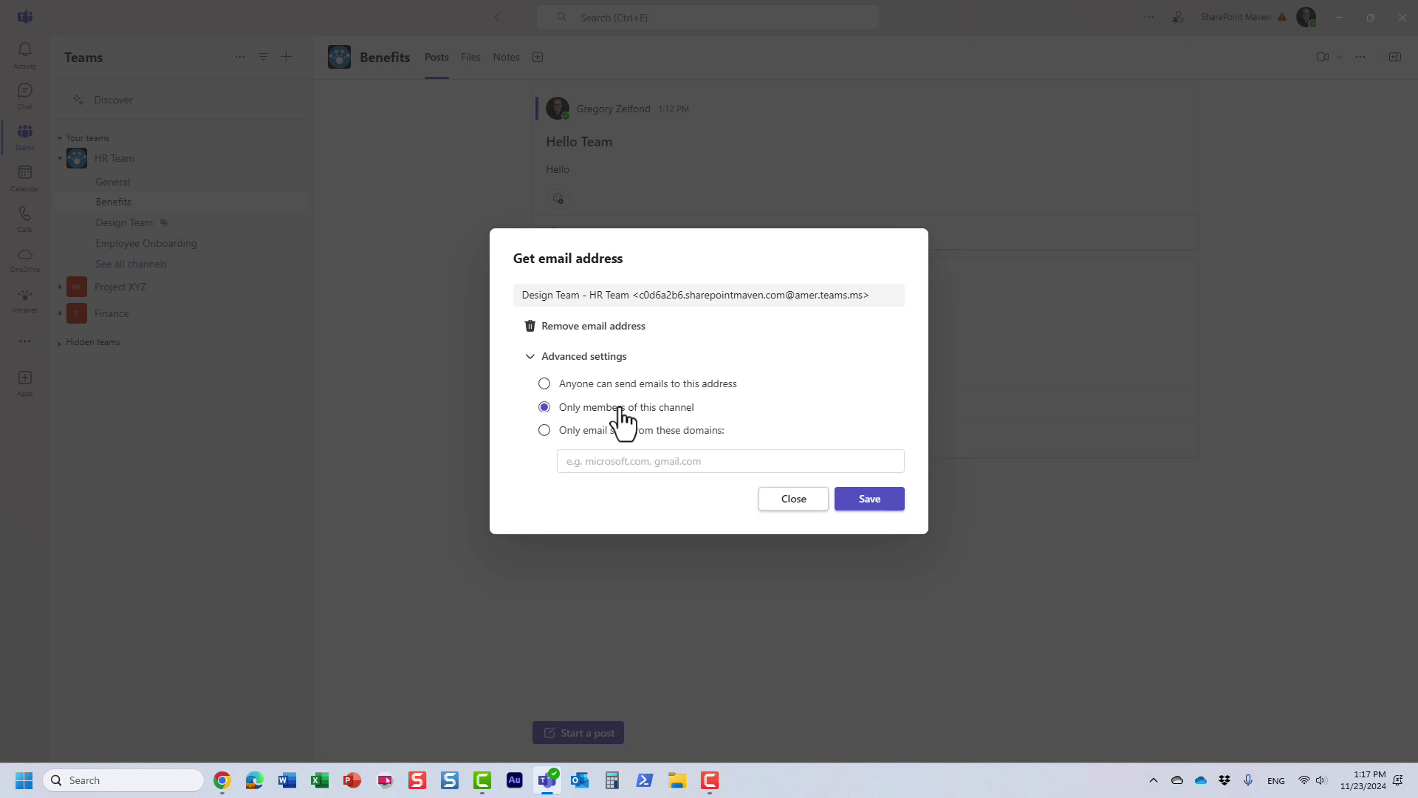
pyautogui.click(805, 499)
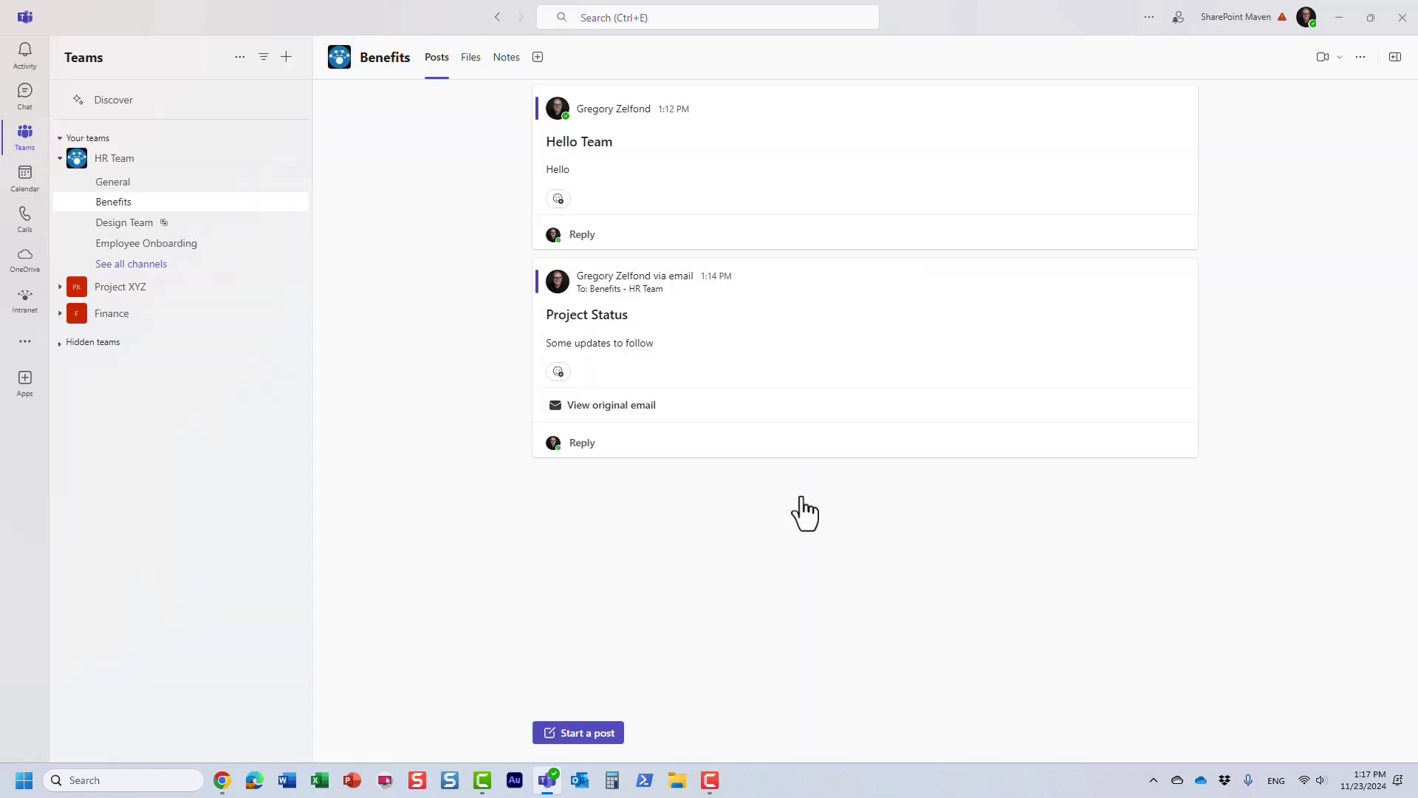
# Step: Examine the advanced email address settings of Project XYZ's private Management channel and return to the Benefits channel in HR Team
pyautogui.click(62, 290)
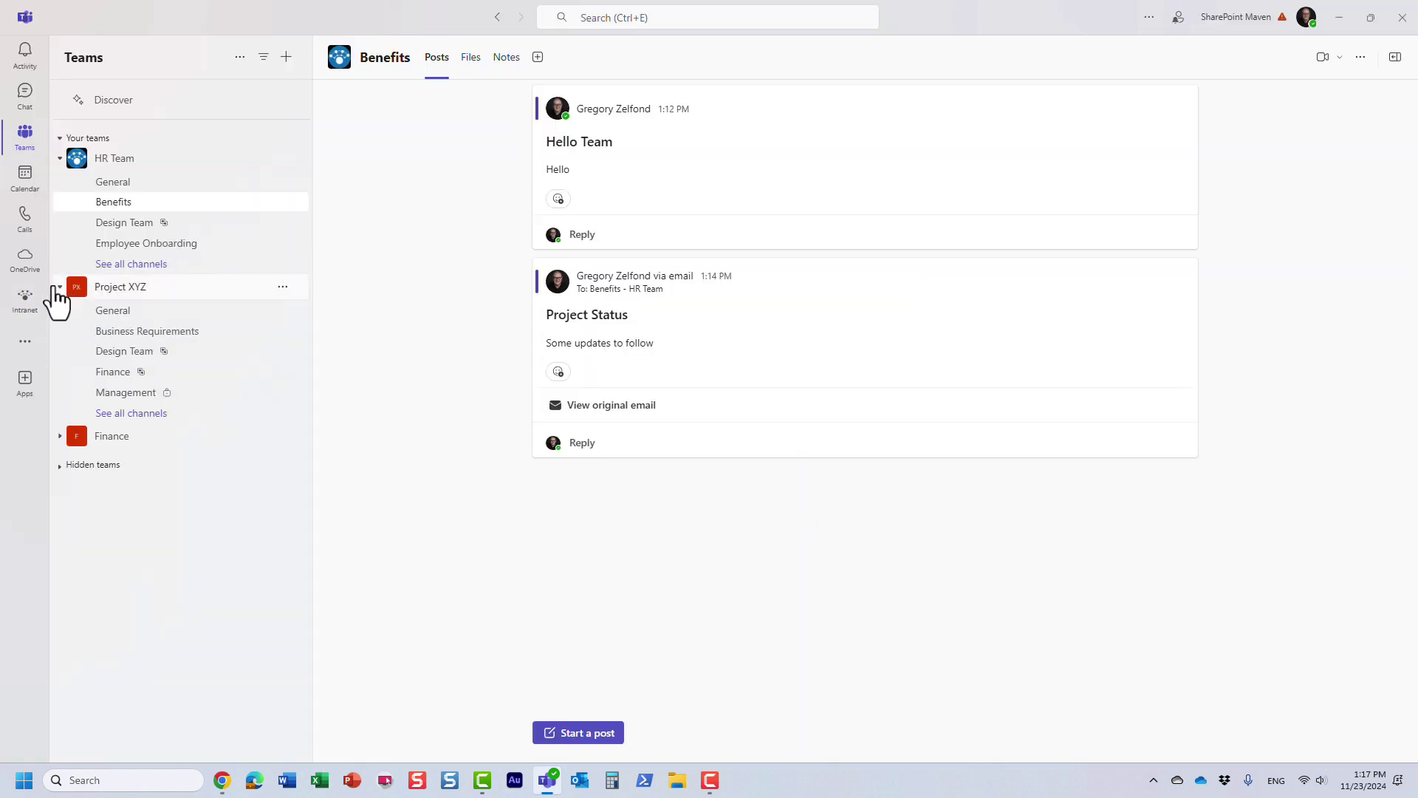
pyautogui.click(149, 392)
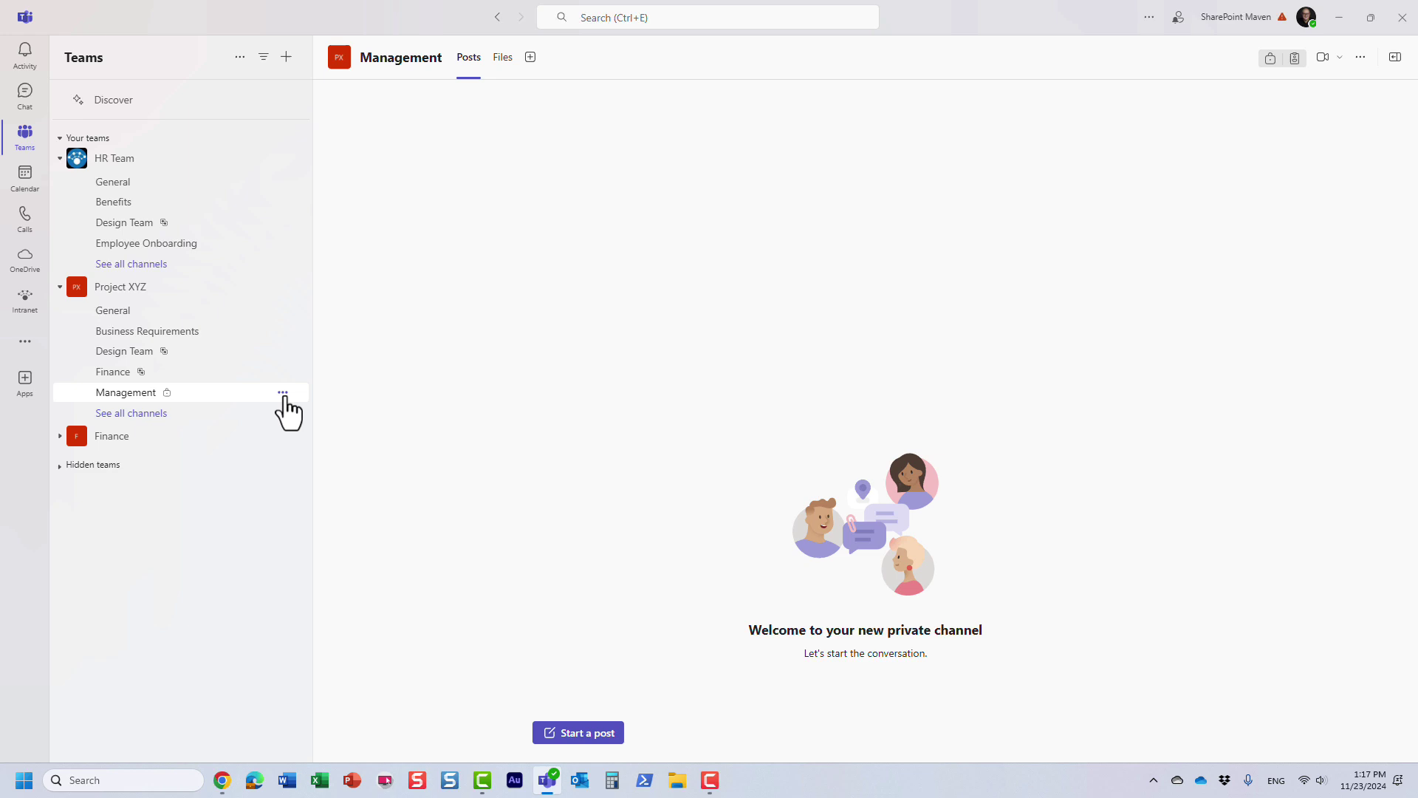
pyautogui.click(283, 392)
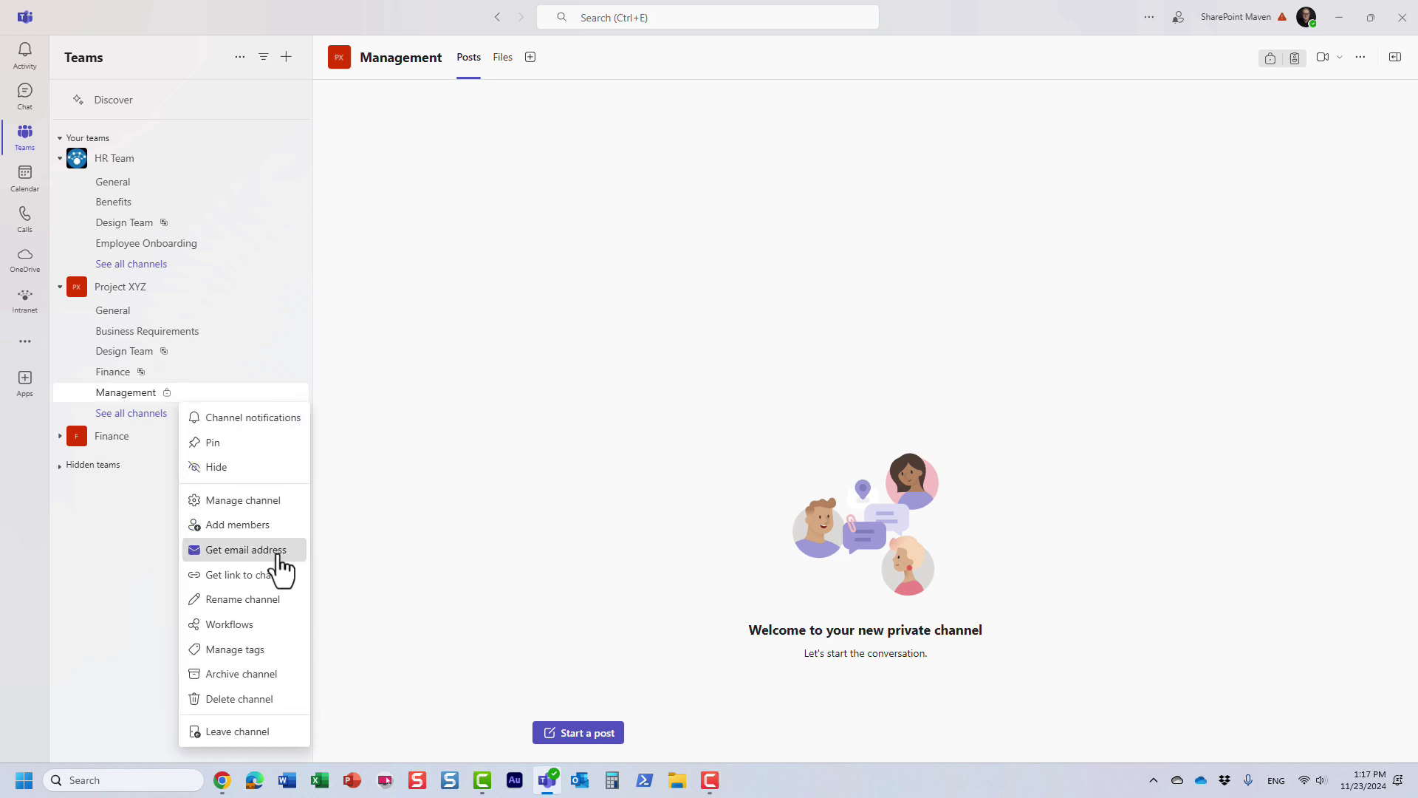
pyautogui.click(468, 504)
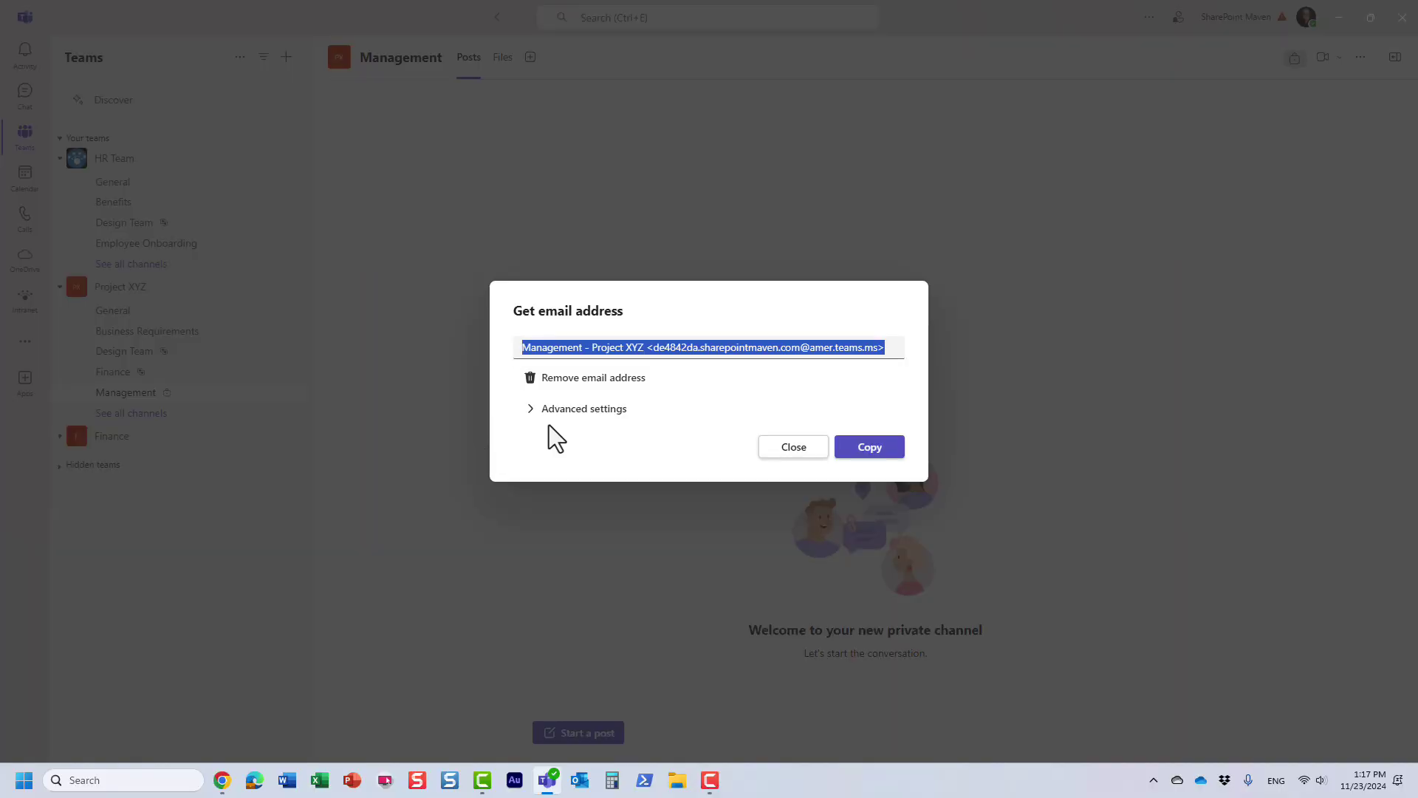
pyautogui.click(561, 408)
pyautogui.click(545, 407)
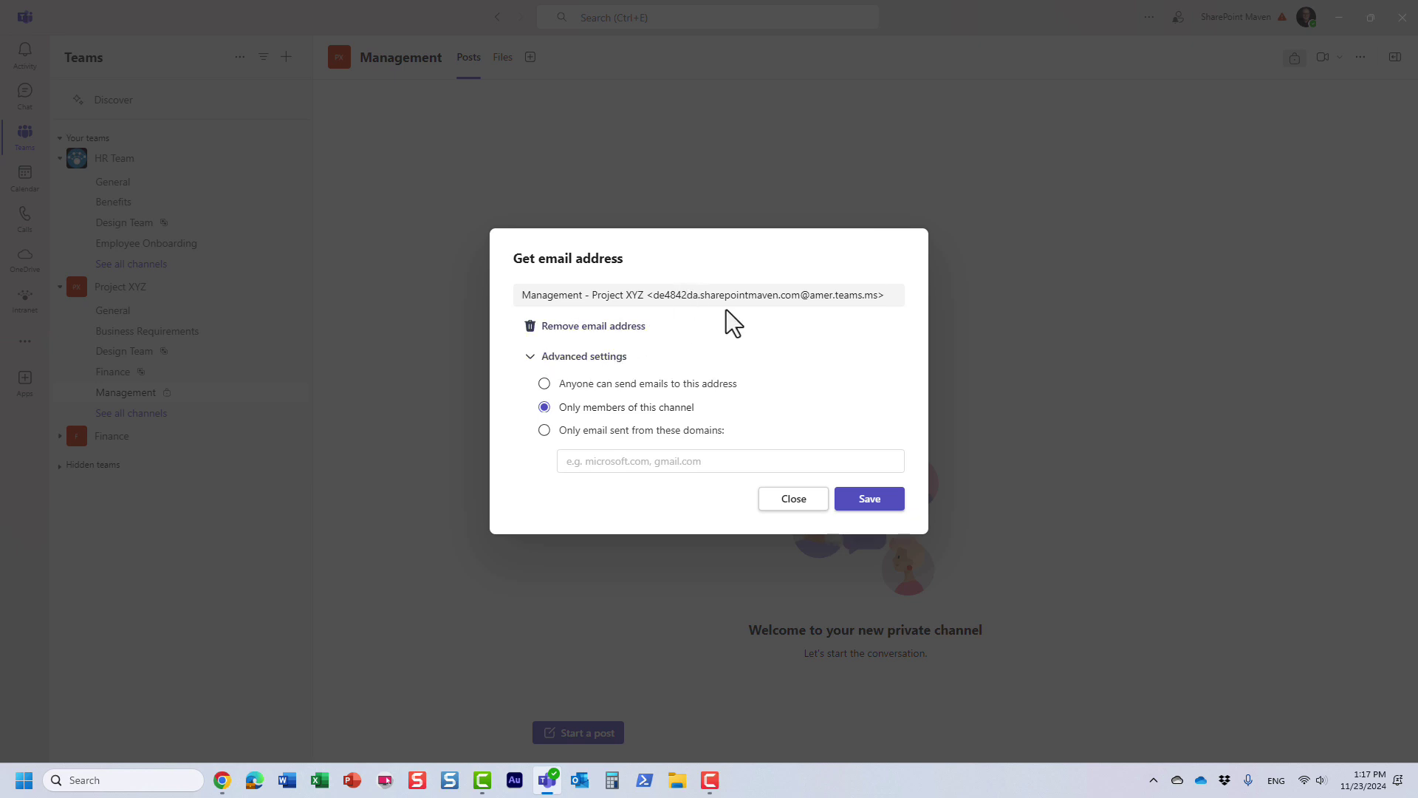
pyautogui.click(794, 502)
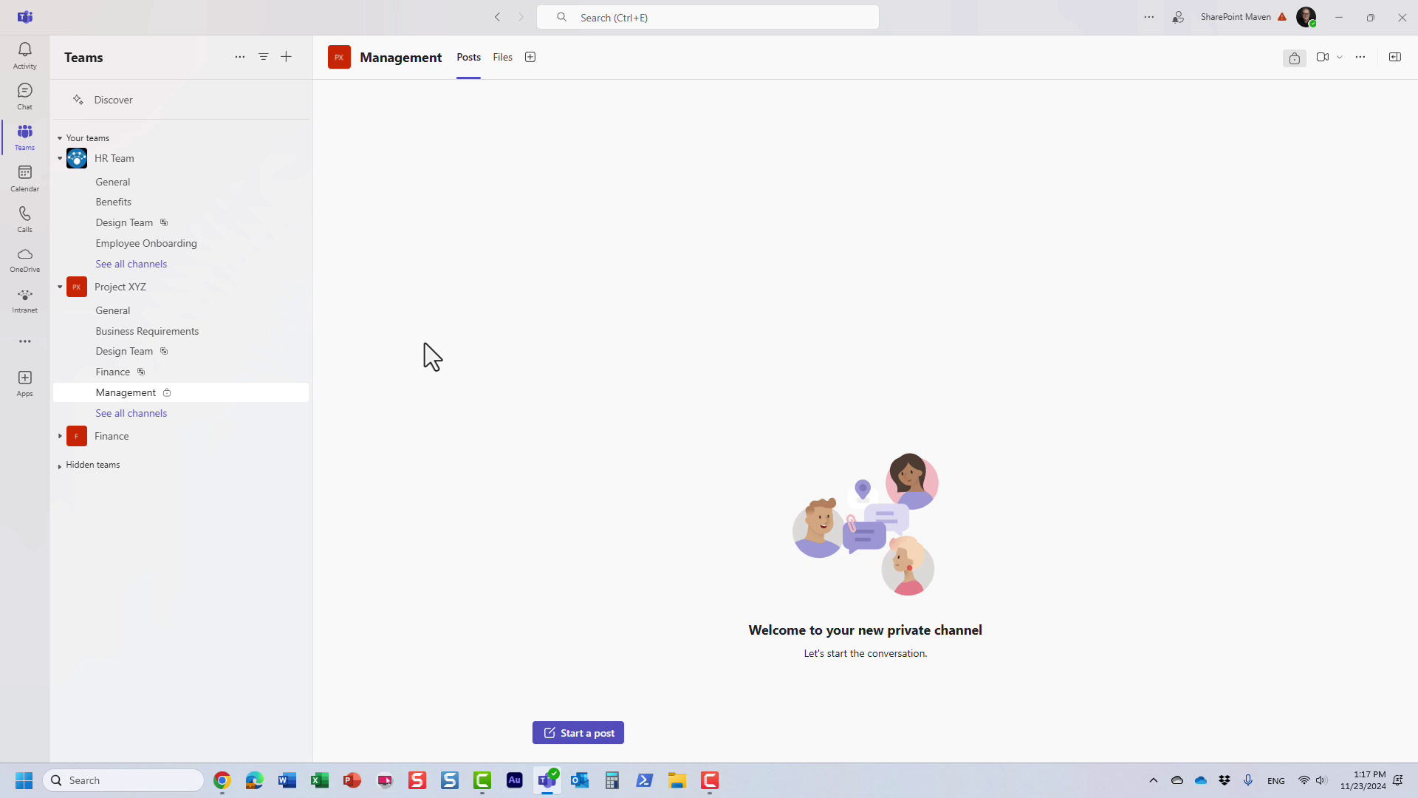
pyautogui.click(126, 203)
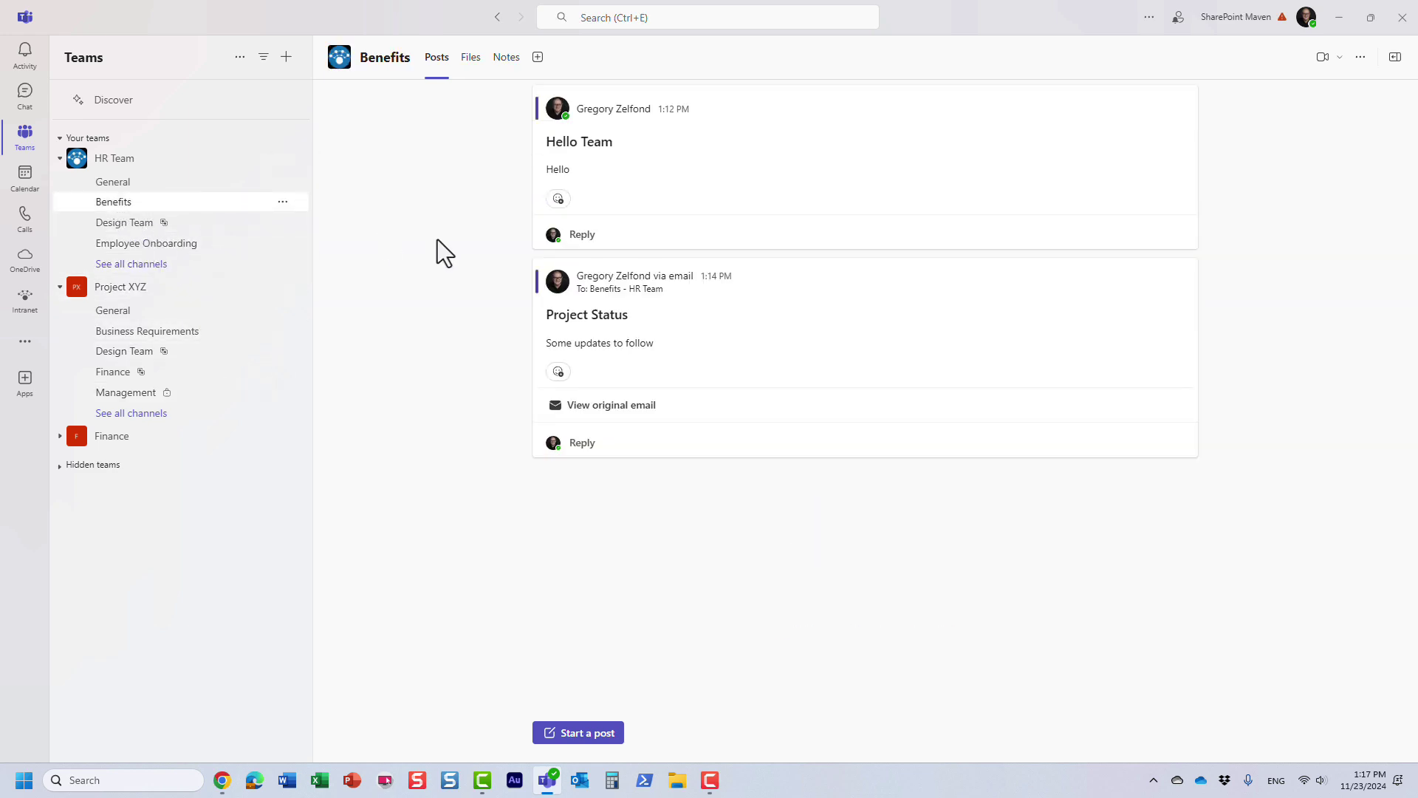